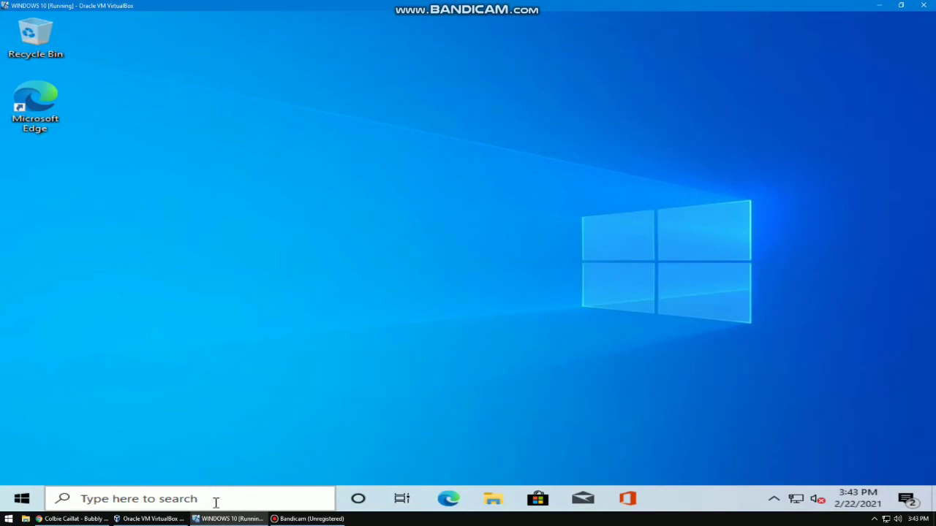
Search Windows for Device Manager and open it.
{"action": "left_click", "coordinate": [217, 499]}
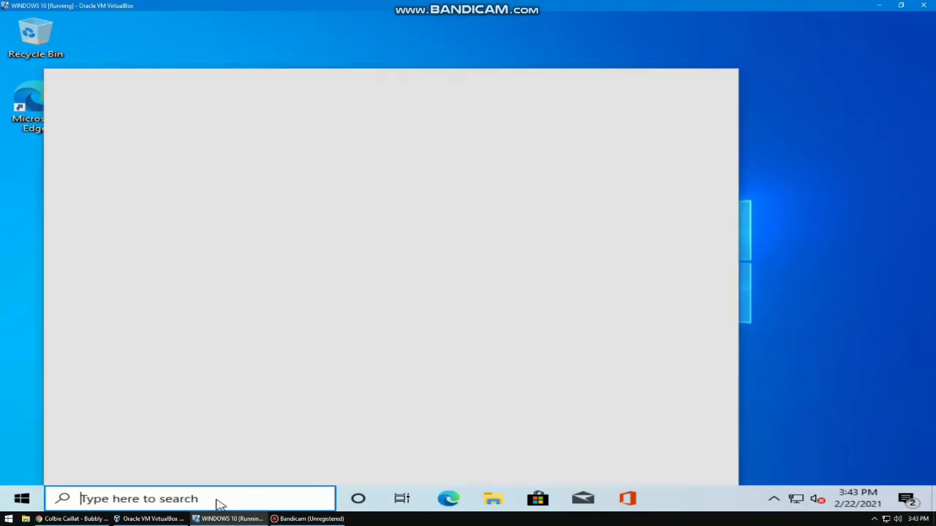
{"action": "type", "text": "device "}
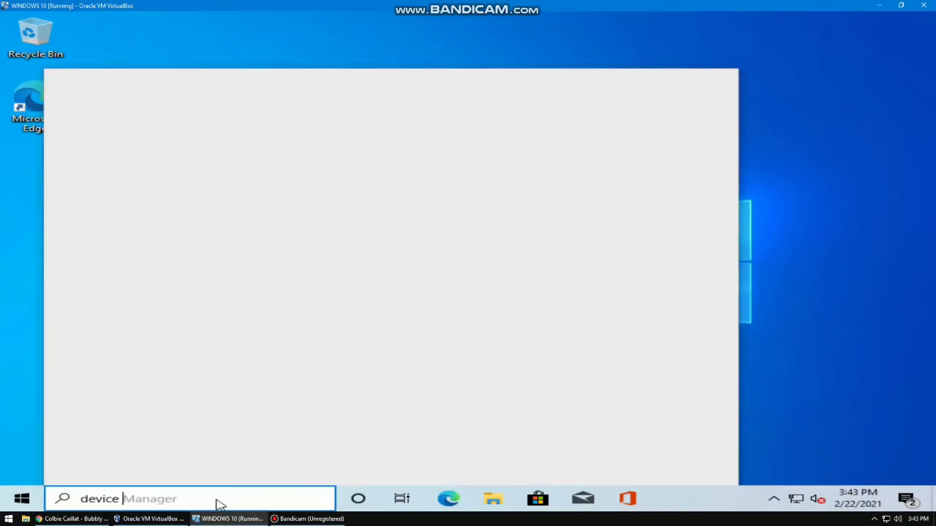
{"action": "type", "text": "magaer"}
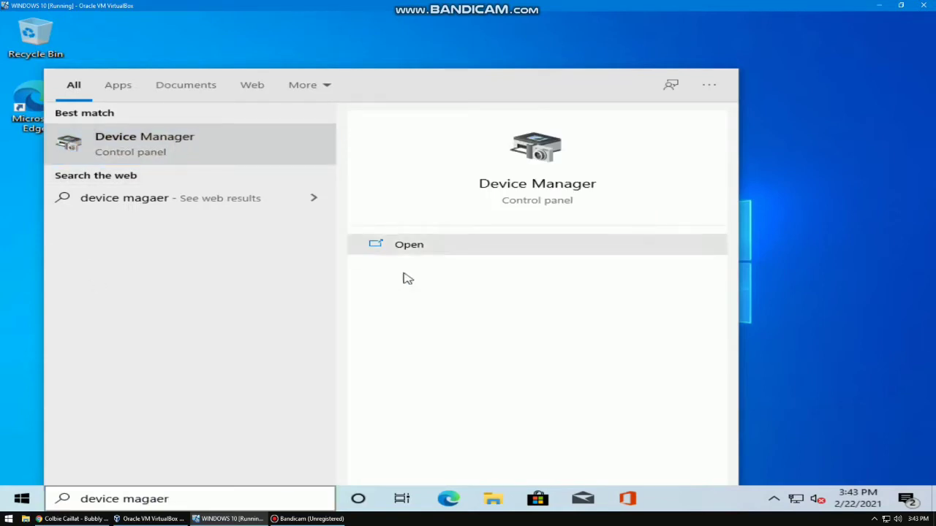
{"action": "left_click", "coordinate": [409, 246]}
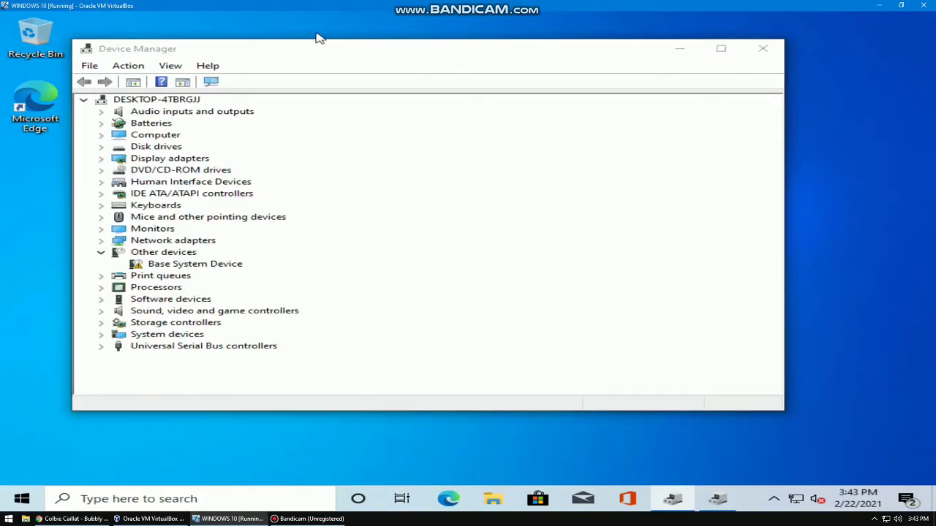
Expand the IDE ATA/ATAPI controllers, Audio inputs and outputs, DVD/CD-ROM drives, Computer and Display adapters categories.
{"action": "left_click", "coordinate": [174, 196]}
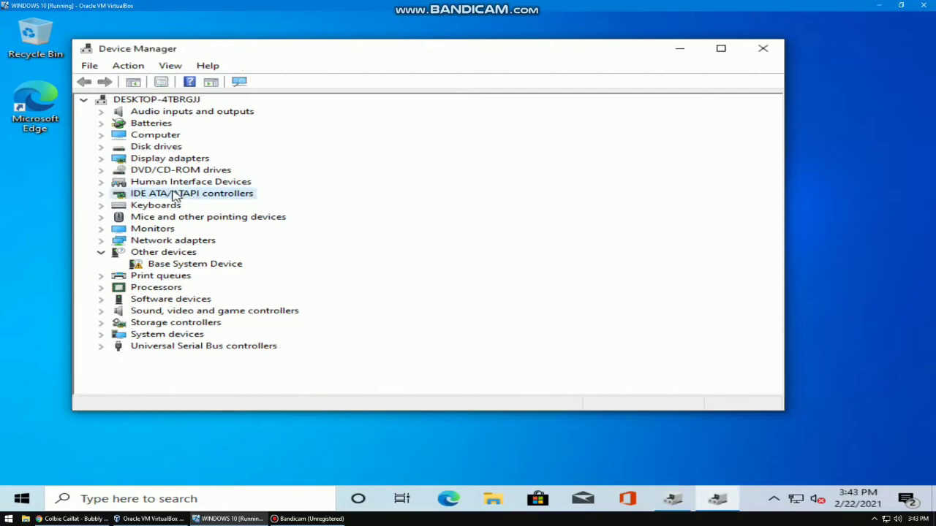
{"action": "double_click", "coordinate": [174, 196]}
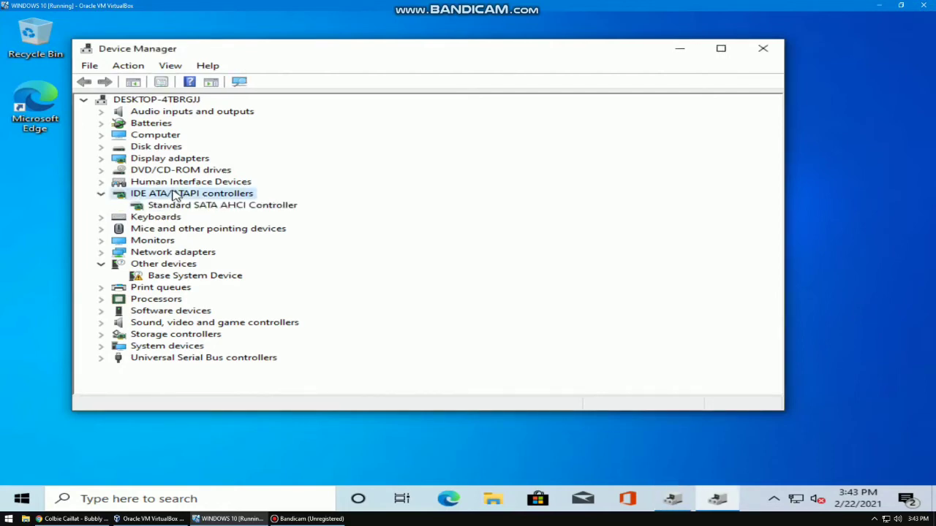
{"action": "double_click", "coordinate": [188, 113]}
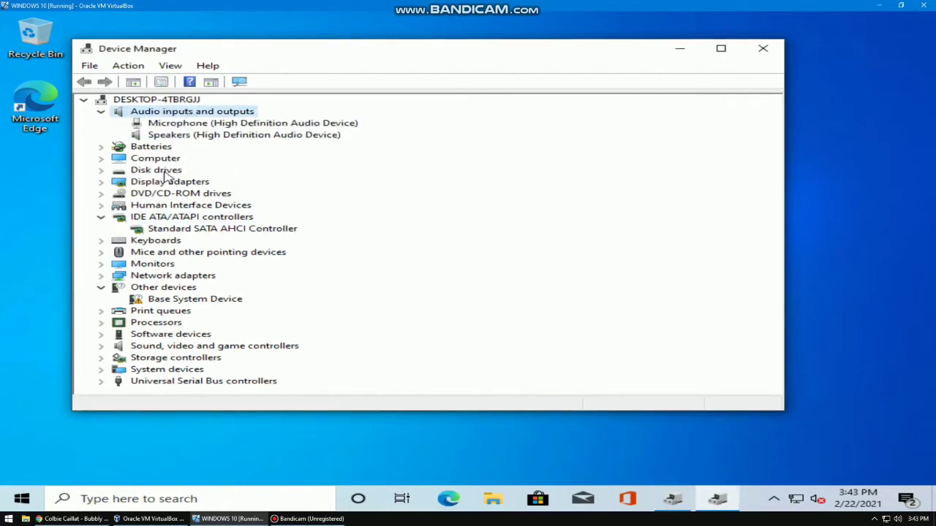
{"action": "double_click", "coordinate": [164, 194]}
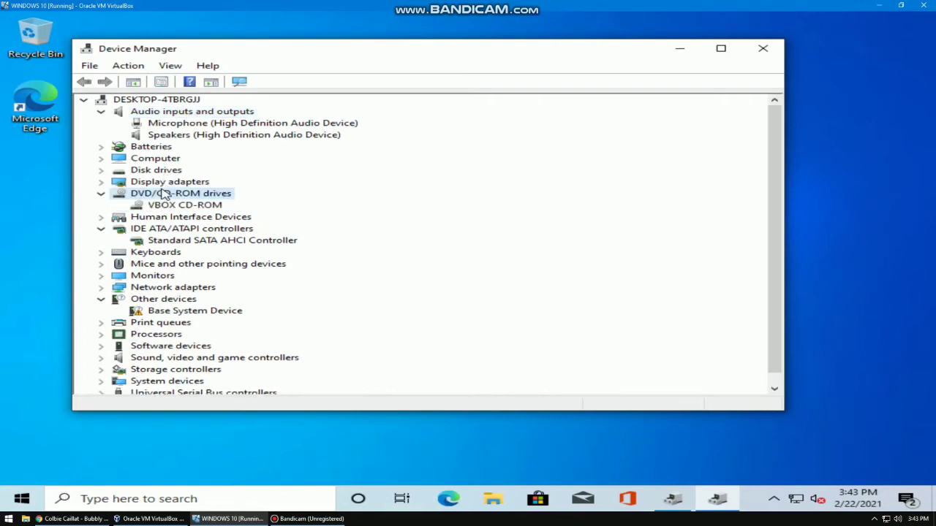
{"action": "double_click", "coordinate": [168, 162]}
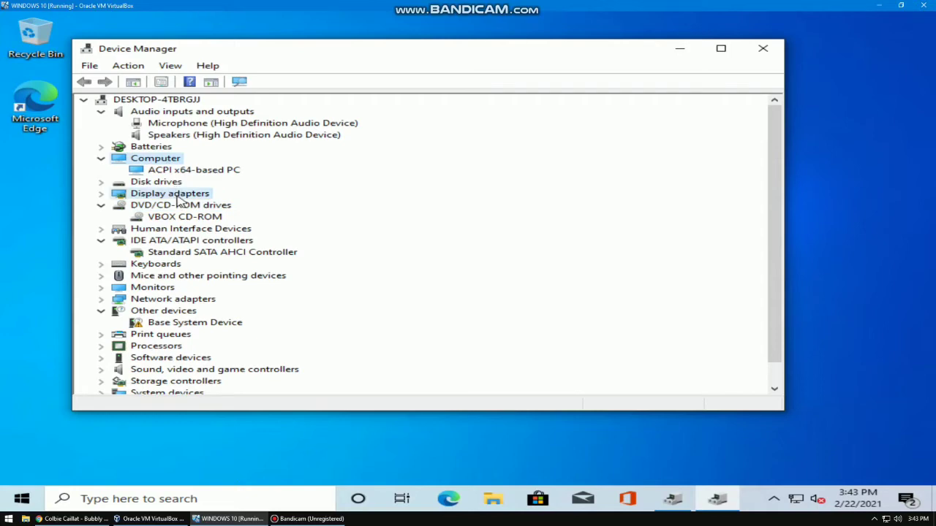
{"action": "double_click", "coordinate": [177, 196]}
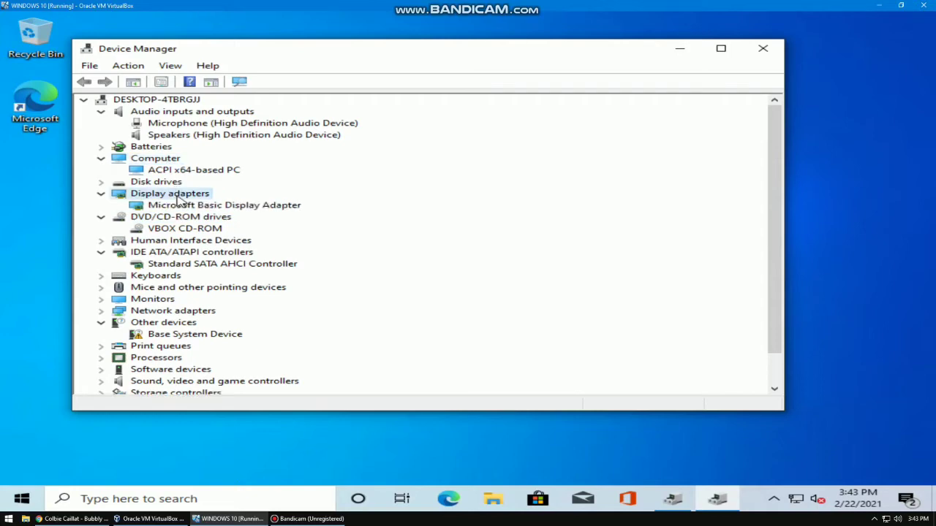
Update the Standard SATA AHCI Controller driver by browsing the computer for drivers in the default location.
{"action": "left_click", "coordinate": [167, 267]}
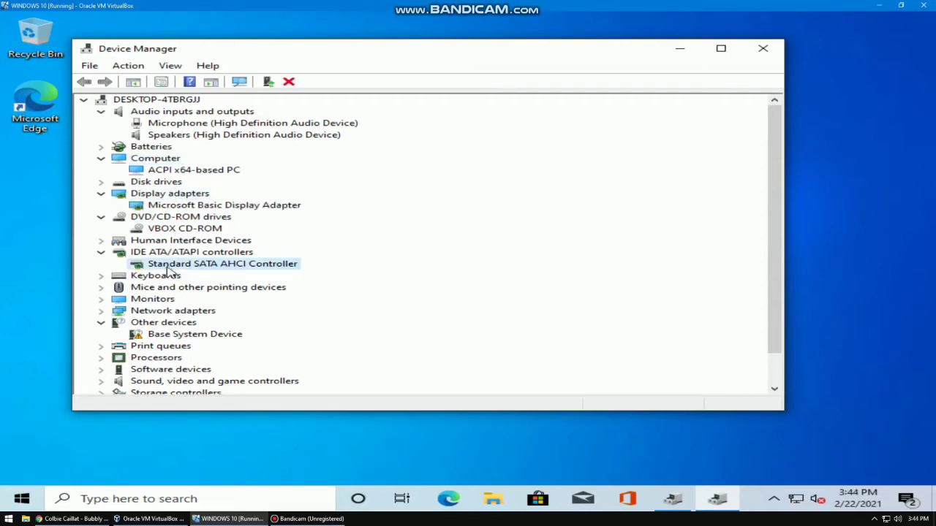
{"action": "right_click", "coordinate": [168, 270]}
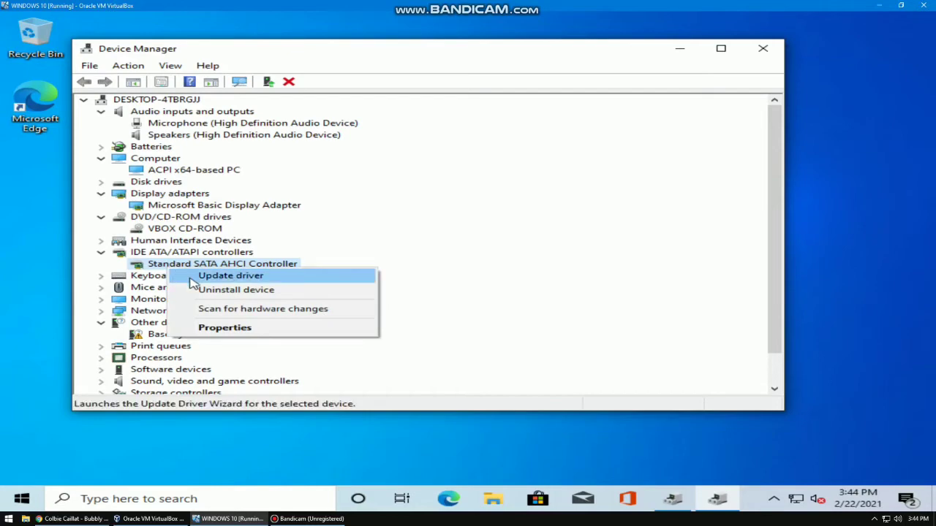
{"action": "left_click", "coordinate": [192, 276]}
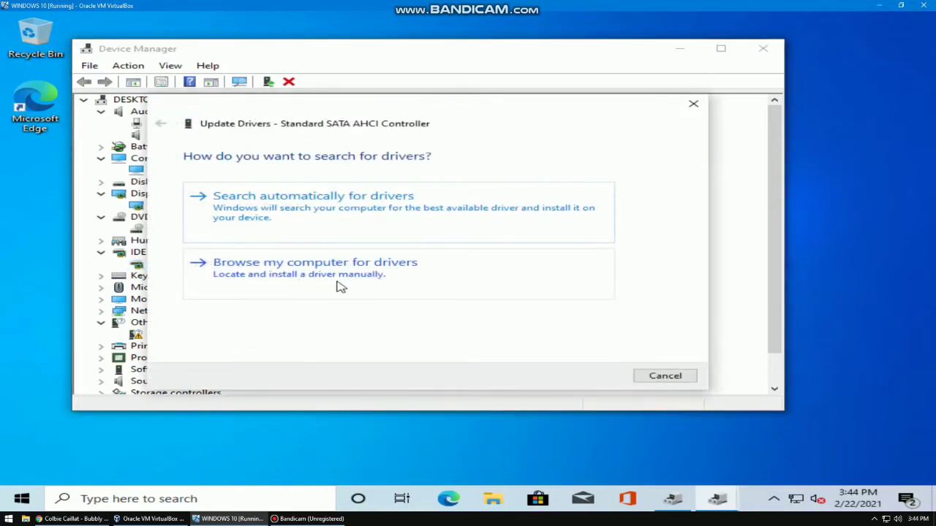
{"action": "left_click", "coordinate": [341, 284]}
{"action": "left_click", "coordinate": [591, 376]}
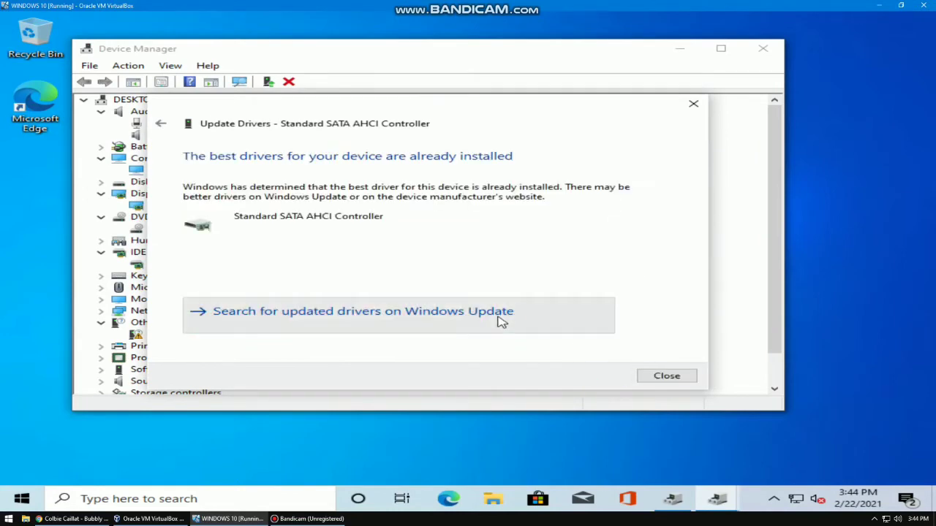
Look for updated SATA controller drivers through Windows Update, review the page and close Settings.
{"action": "key", "text": "Escape"}
{"action": "key", "text": "super+i"}
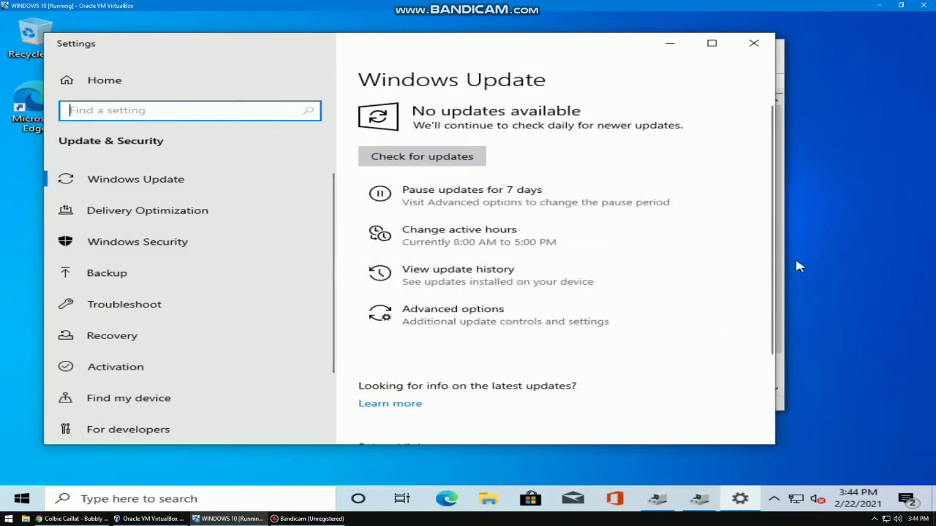
{"action": "left_click", "coordinate": [769, 378]}
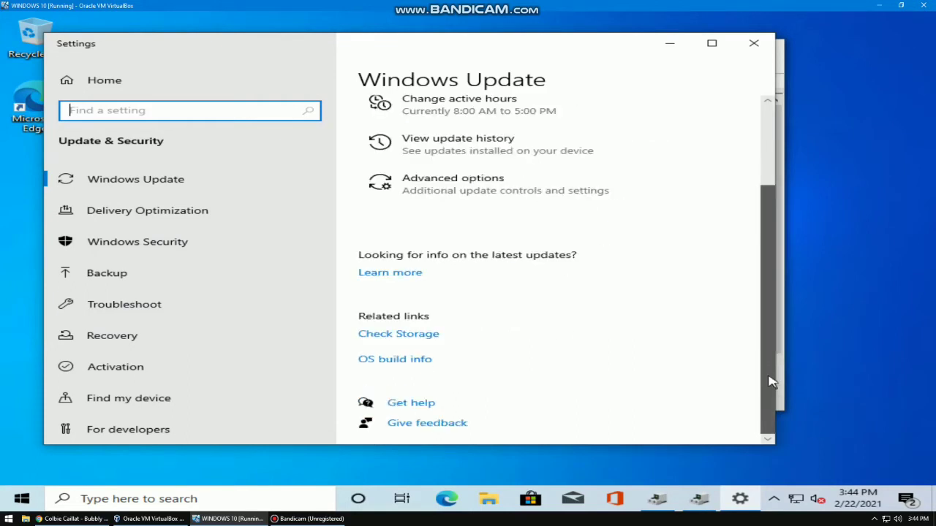
{"action": "left_click_drag", "start_coordinate": [780, 355], "coordinate": [810, 261]}
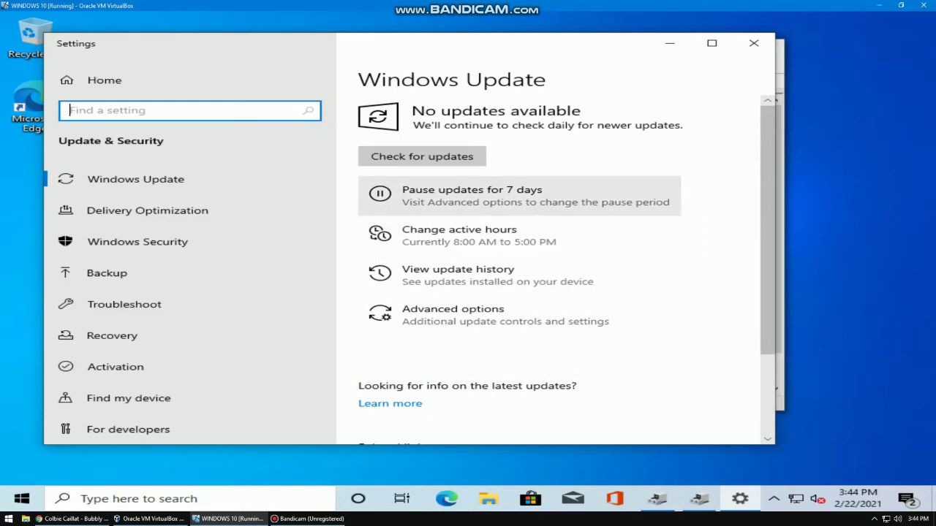
{"action": "left_click", "coordinate": [754, 44]}
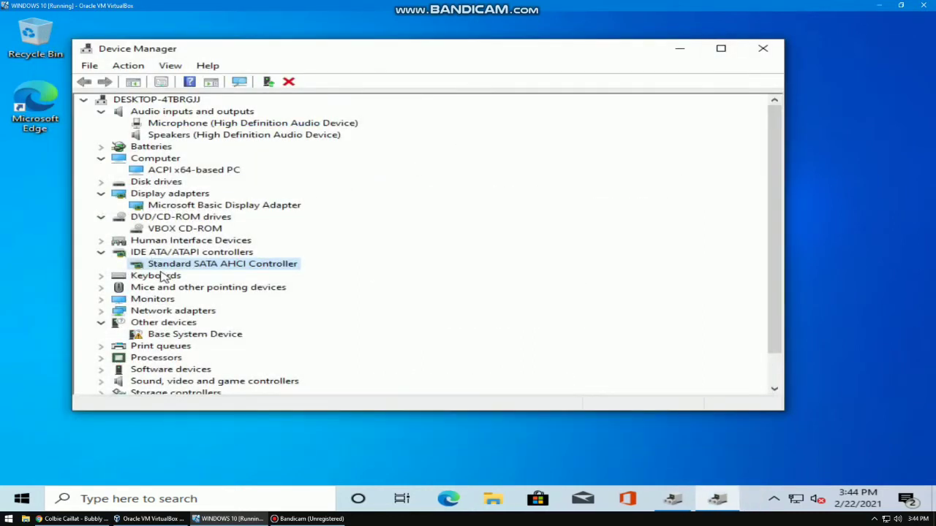
{"action": "left_click", "coordinate": [169, 289]}
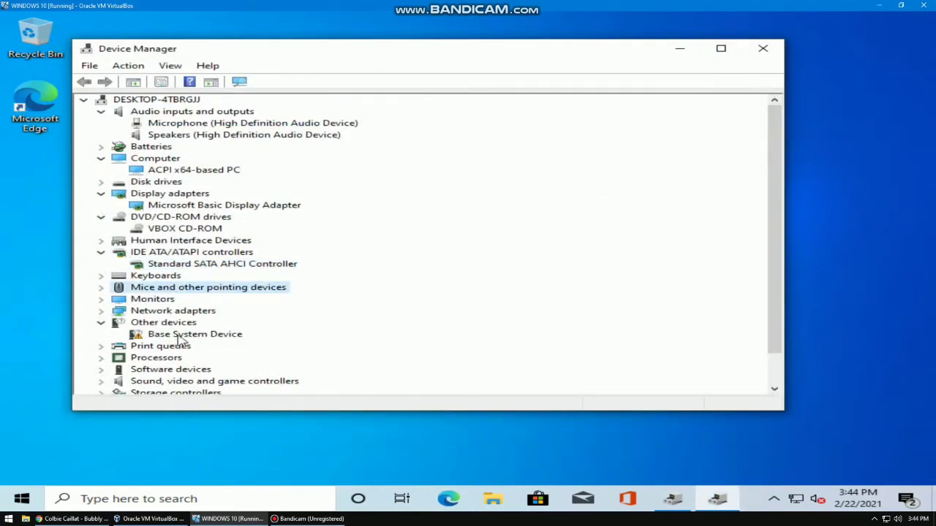
{"action": "scroll", "coordinate": [424, 348], "scroll_direction": "down", "scroll_amount": 1}
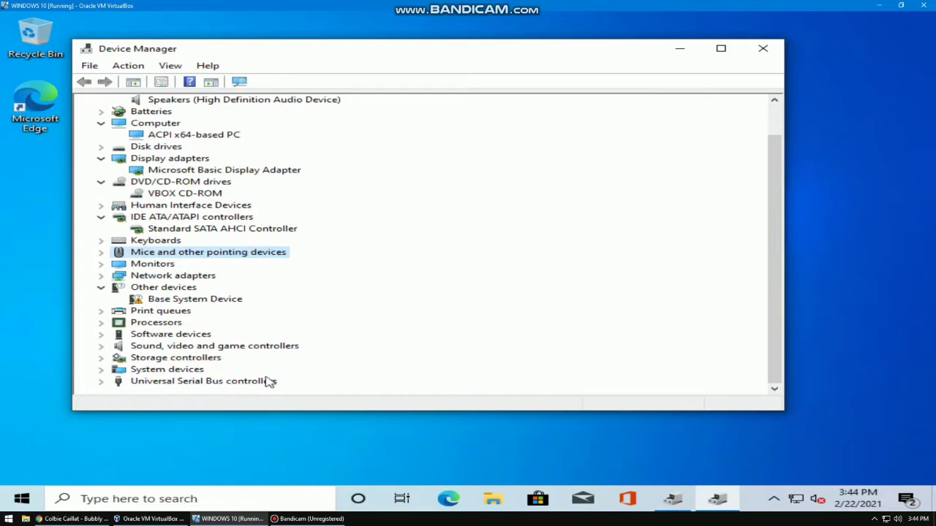
{"action": "left_click", "coordinate": [231, 349]}
{"action": "scroll", "coordinate": [231, 349], "scroll_direction": "up", "scroll_amount": 1}
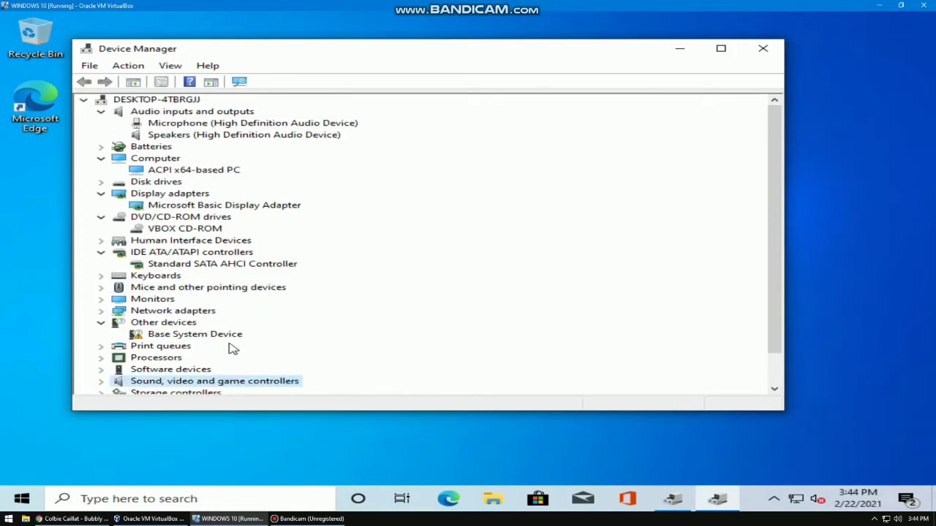
Update the High Definition Audio microphone driver by browsing the computer's Documents folder, including subfolders.
{"action": "right_click", "coordinate": [307, 125]}
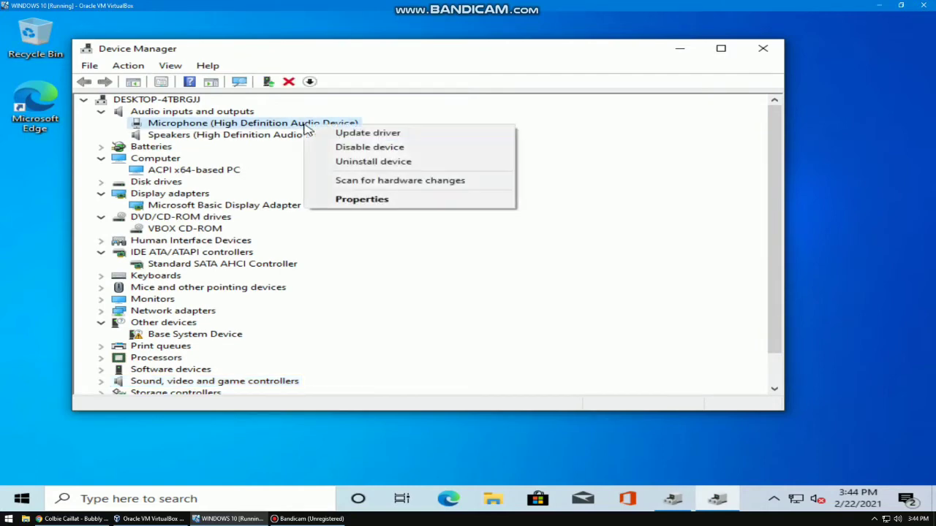
{"action": "right_click", "coordinate": [291, 135]}
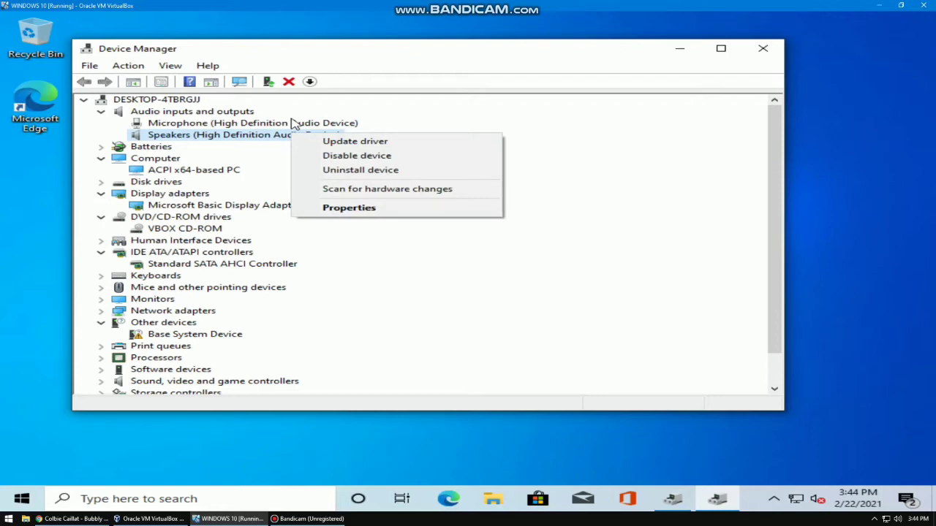
{"action": "left_click", "coordinate": [291, 122]}
{"action": "right_click", "coordinate": [292, 123]}
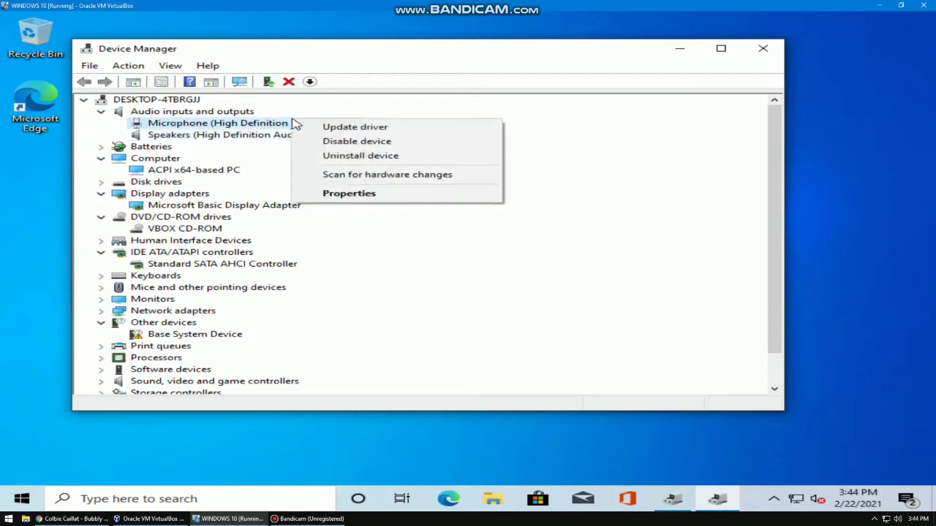
{"action": "left_click", "coordinate": [311, 133]}
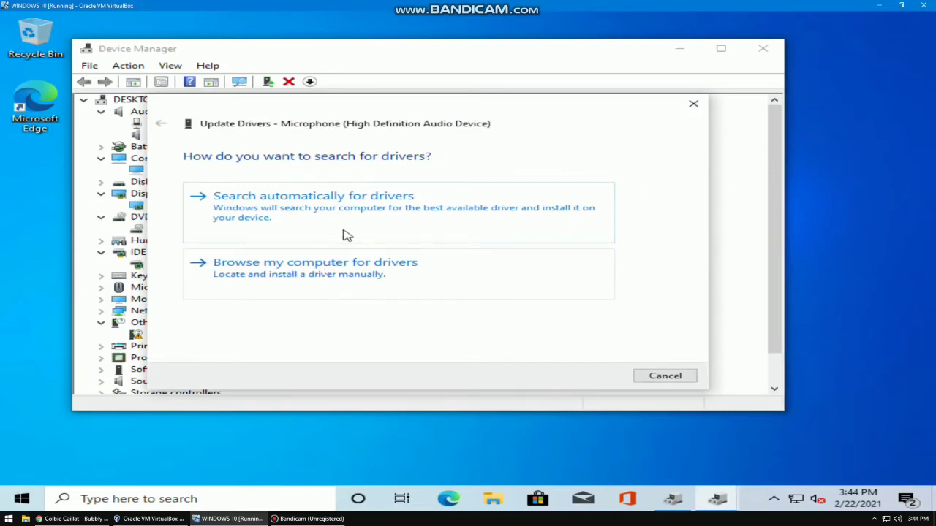
{"action": "left_click", "coordinate": [349, 295]}
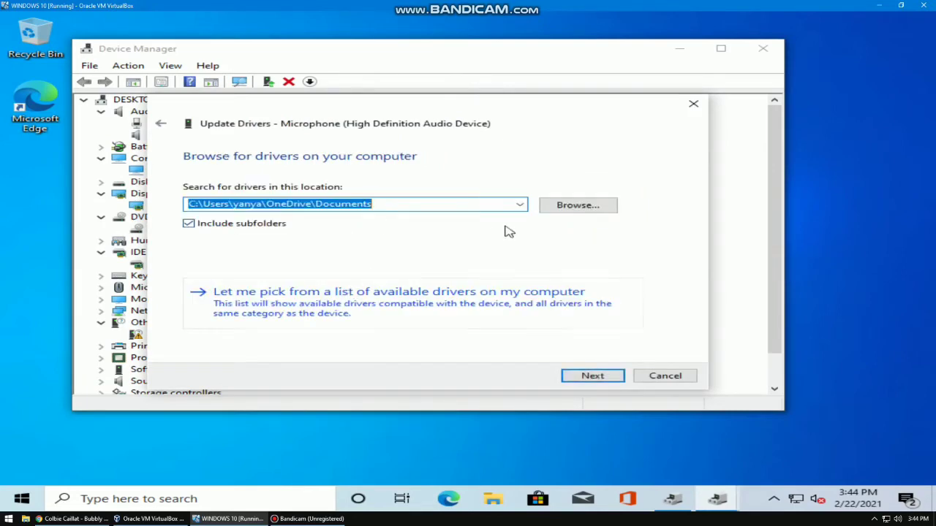
{"action": "left_click", "coordinate": [590, 378]}
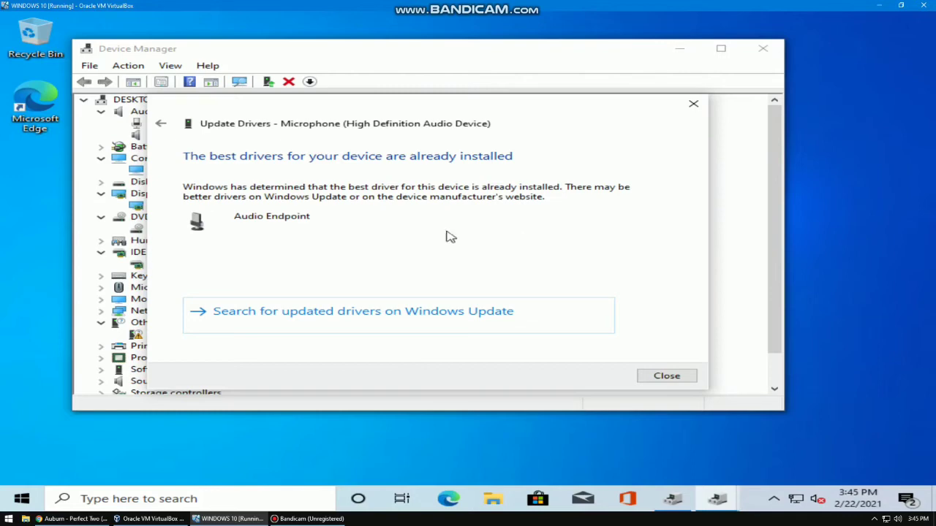
Look for updated microphone drivers through Windows Update, view the update history and close Settings.
{"action": "left_click", "coordinate": [476, 329]}
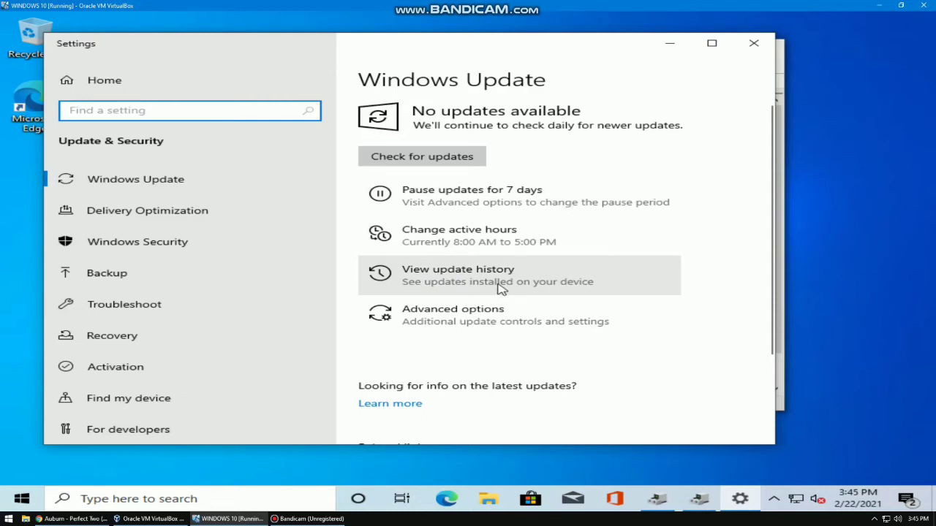
{"action": "left_click", "coordinate": [501, 286]}
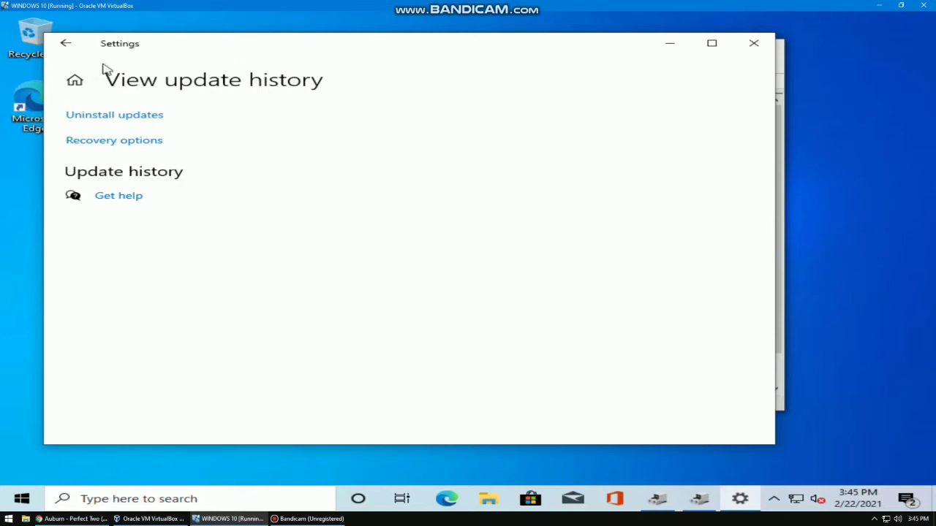
{"action": "left_click", "coordinate": [74, 82]}
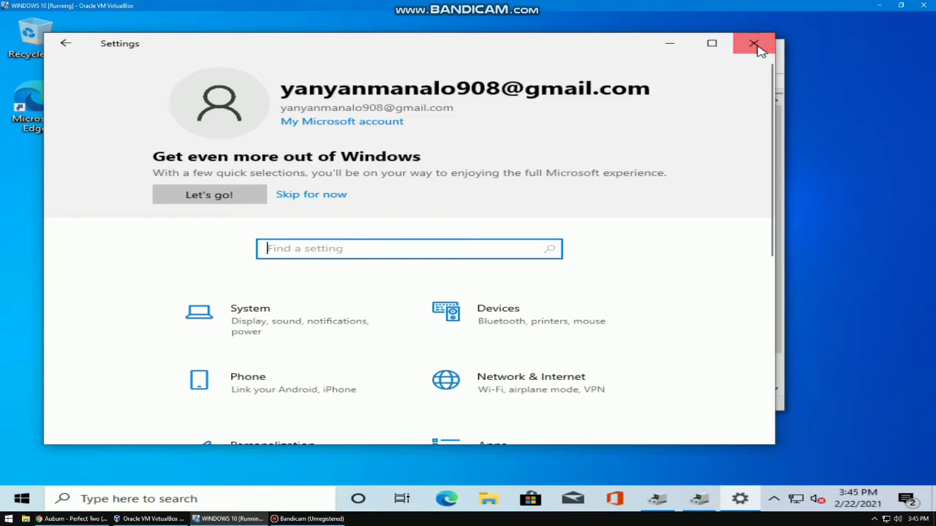
{"action": "left_click", "coordinate": [759, 48]}
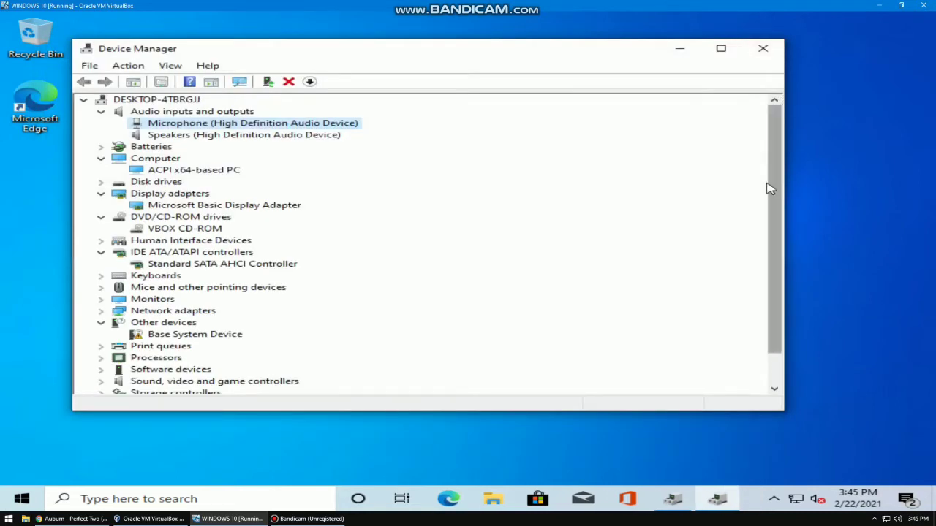
Update the VBOX HARDDISK disk drive's driver by browsing the computer's Documents folder, including subfolders.
{"action": "left_click_drag", "start_coordinate": [775, 224], "coordinate": [783, 313]}
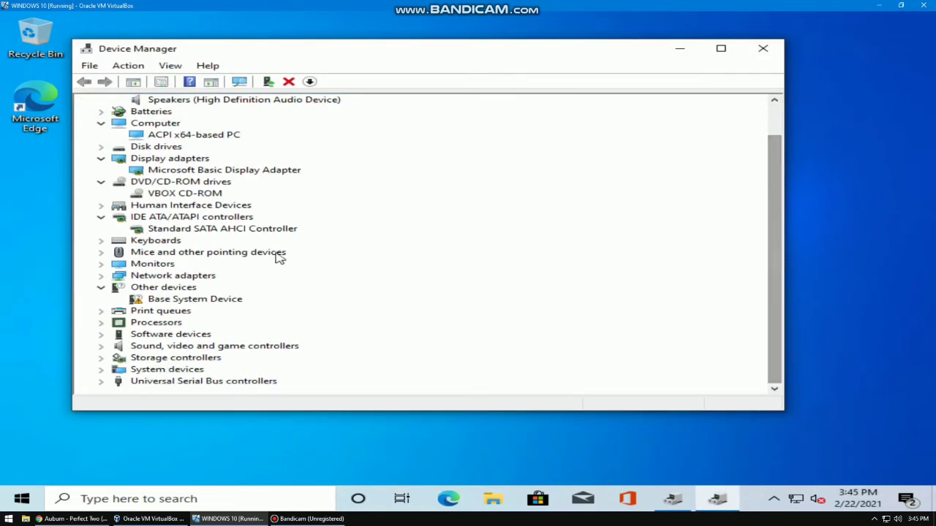
{"action": "left_click", "coordinate": [157, 195]}
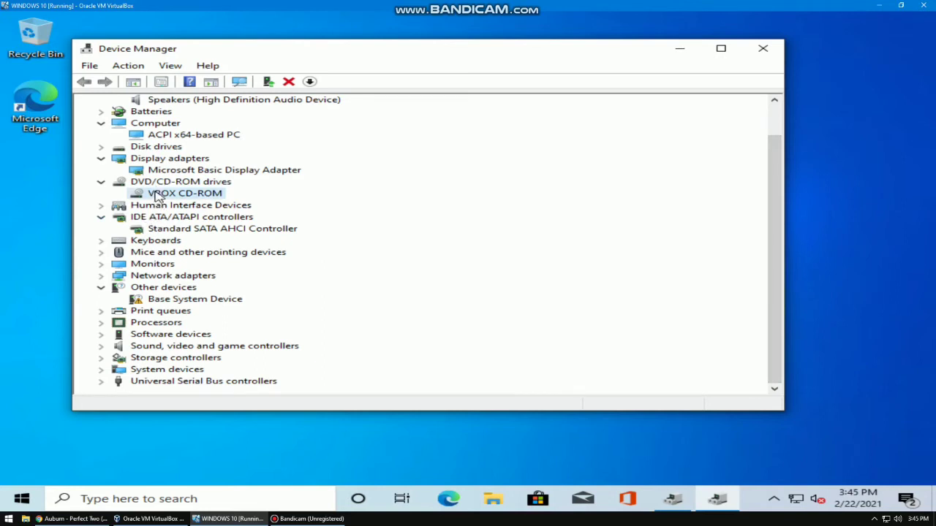
{"action": "double_click", "coordinate": [169, 147]}
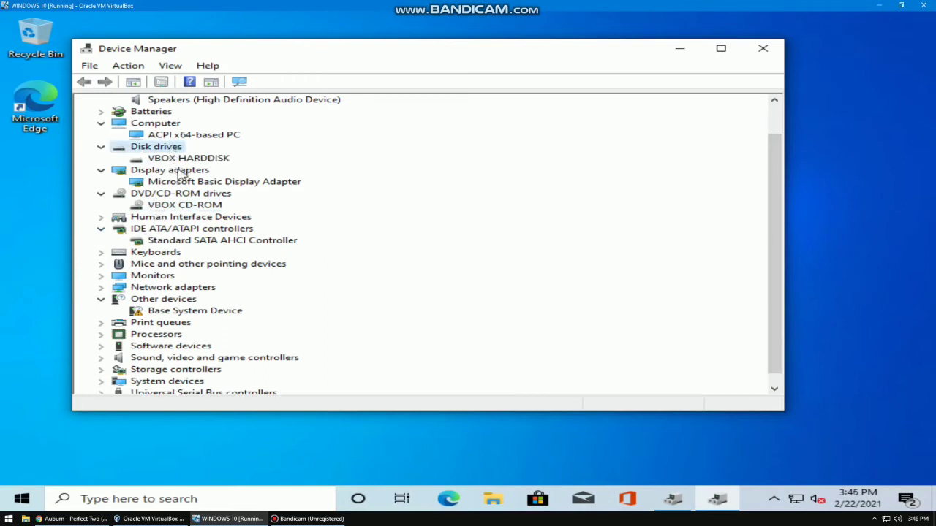
{"action": "right_click", "coordinate": [182, 161]}
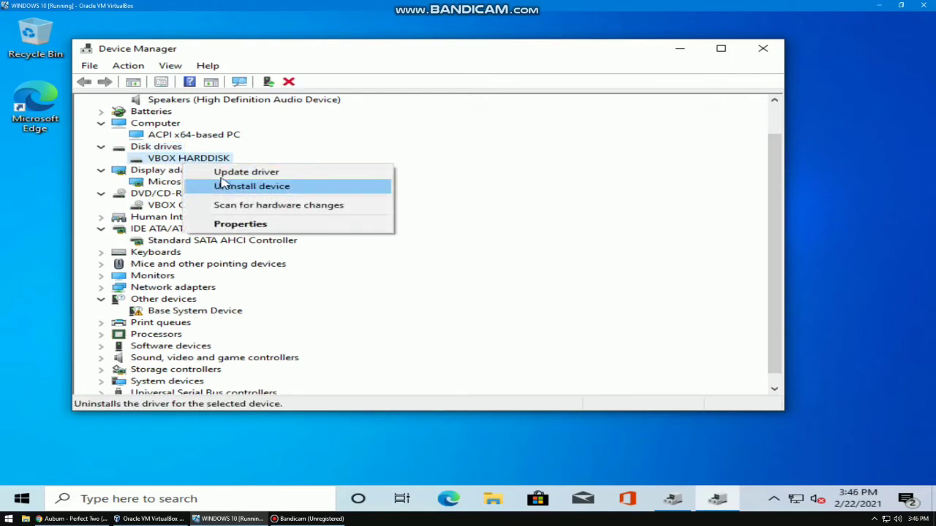
{"action": "left_click", "coordinate": [225, 175]}
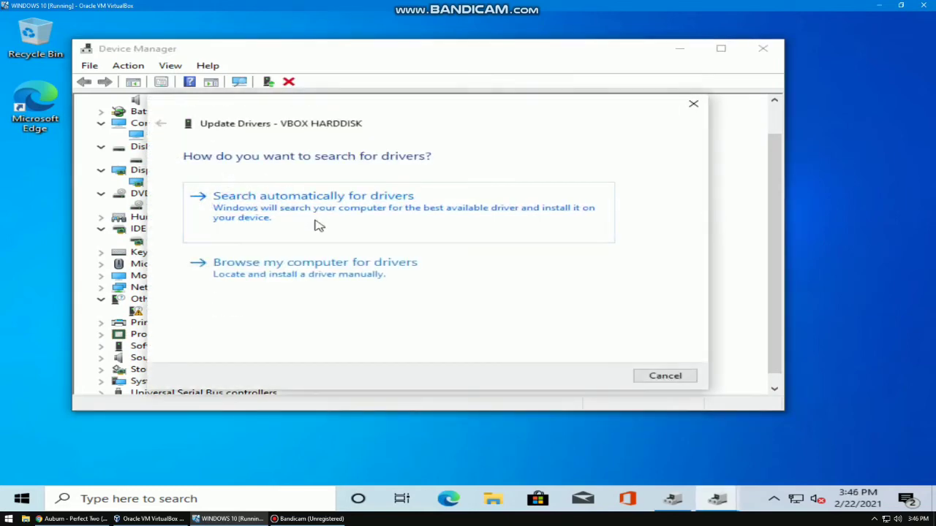
{"action": "left_click", "coordinate": [314, 268]}
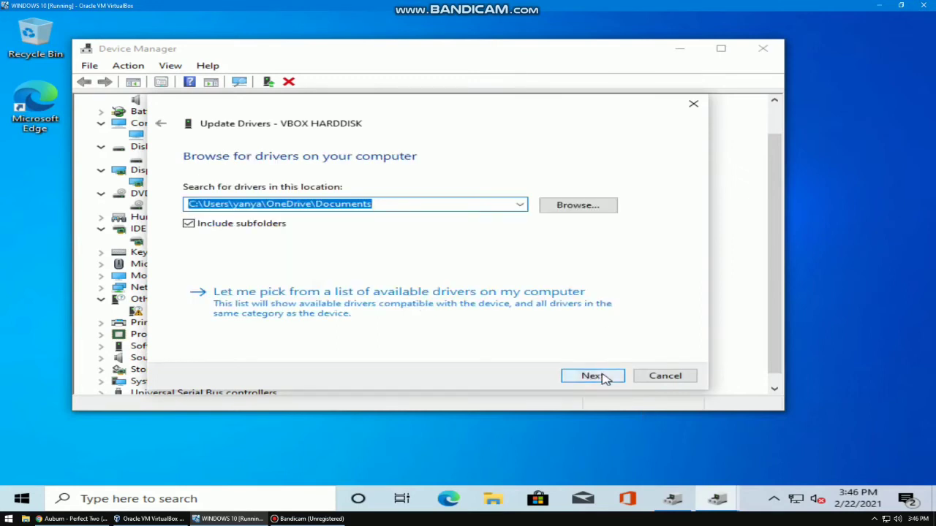
{"action": "left_click", "coordinate": [518, 206]}
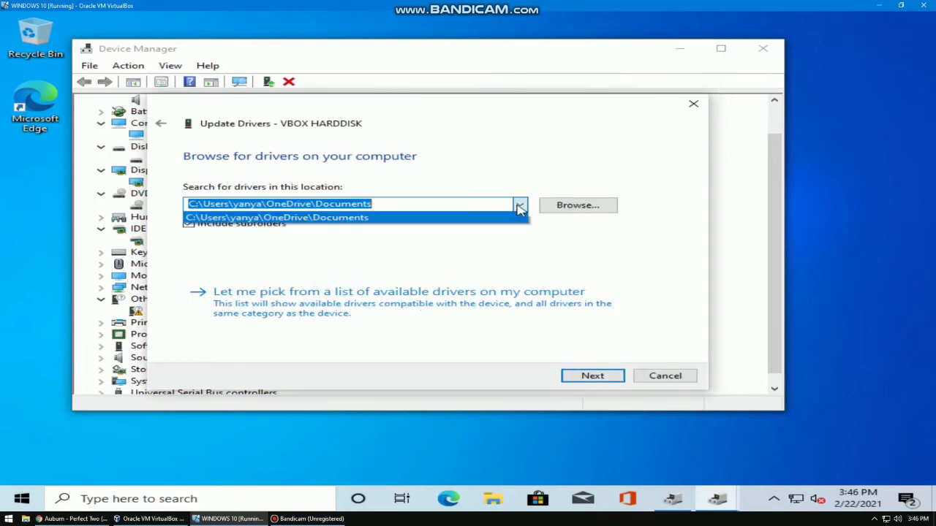
{"action": "left_click", "coordinate": [518, 205]}
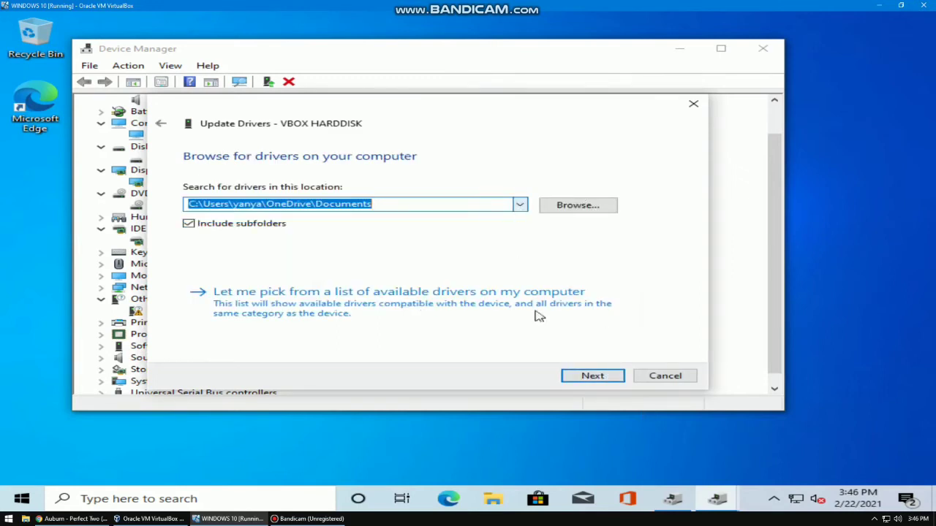
{"action": "left_click", "coordinate": [583, 378]}
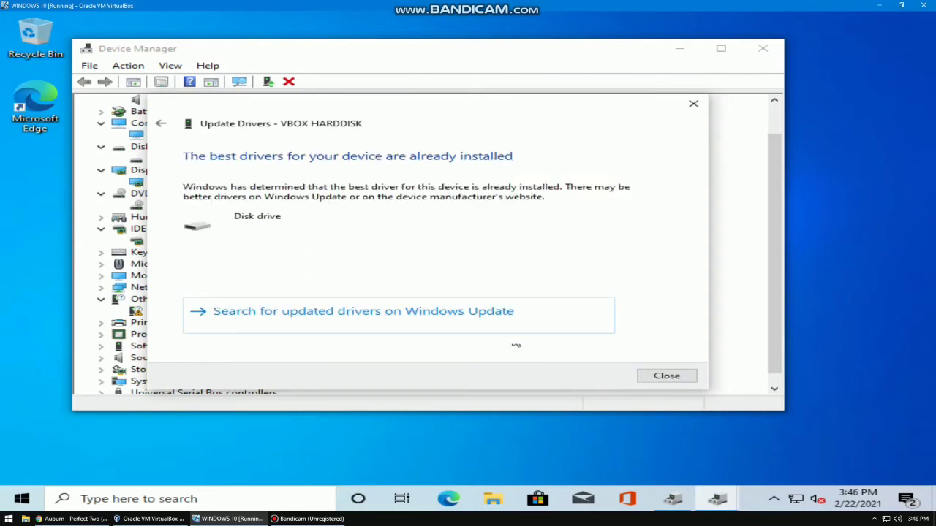
Look for updated disk drive drivers through Windows Update, review the update page and close Settings.
{"action": "left_click", "coordinate": [329, 316]}
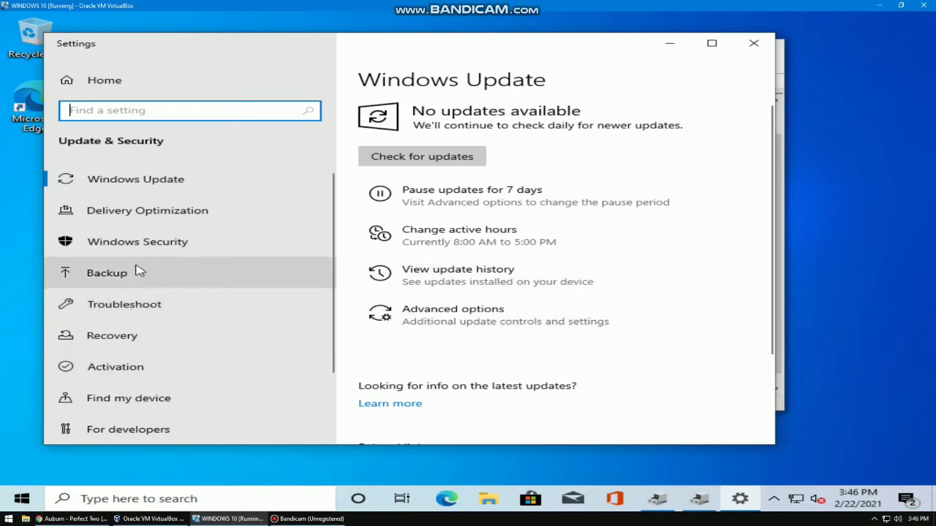
{"action": "left_click", "coordinate": [126, 189]}
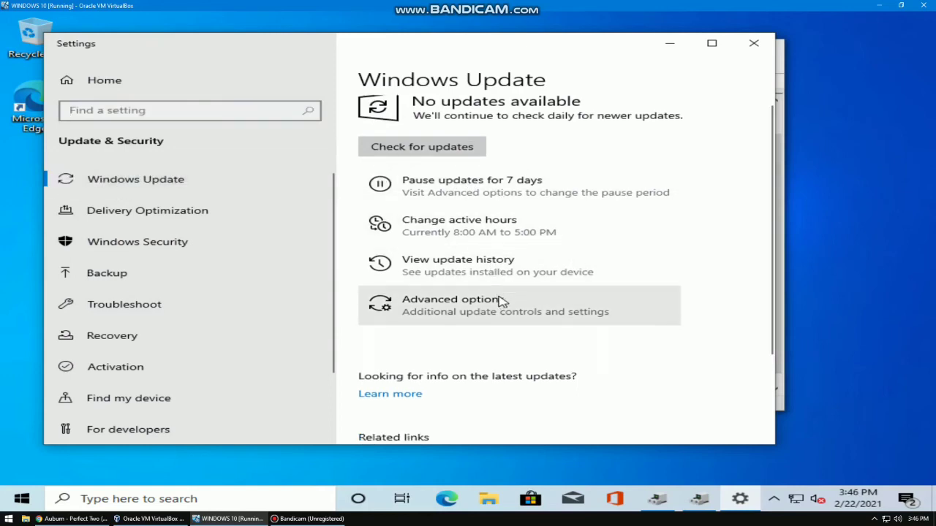
{"action": "scroll", "coordinate": [512, 293], "scroll_direction": "down", "scroll_amount": 3}
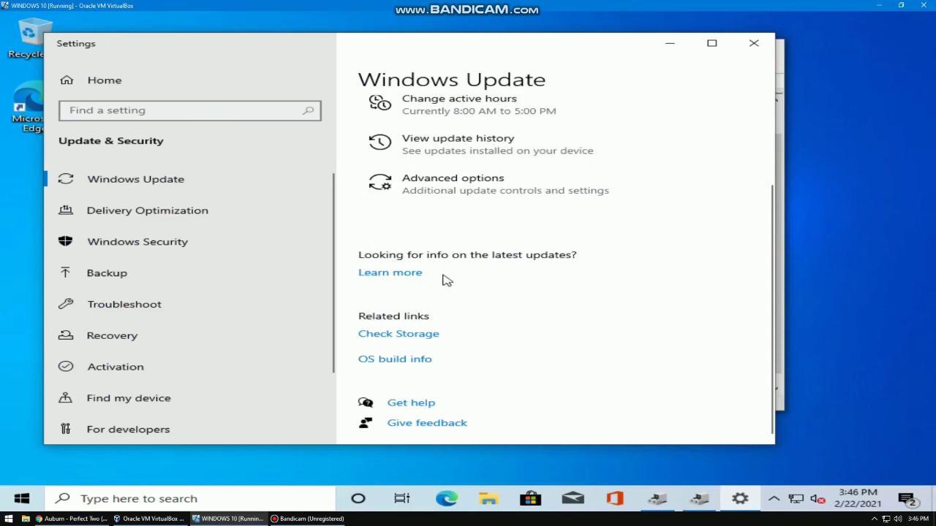
{"action": "left_click", "coordinate": [754, 47]}
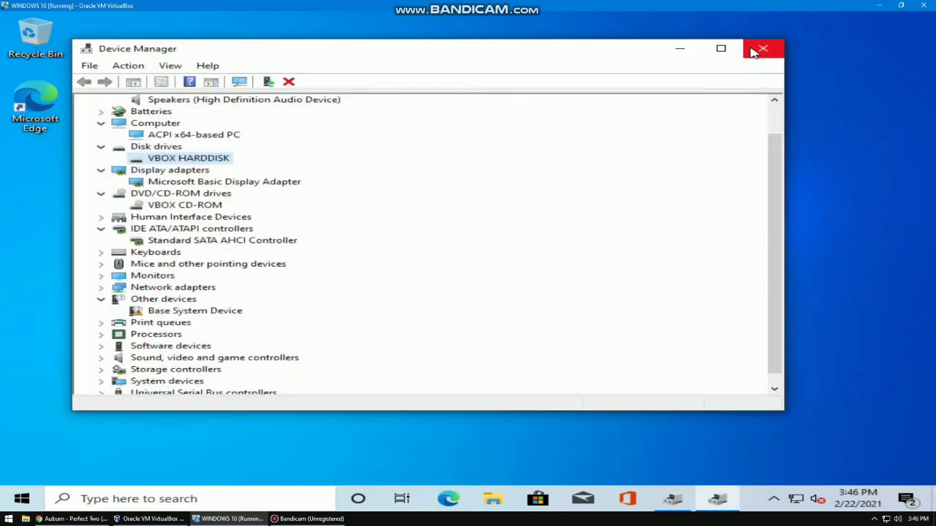
{"action": "mouse_move", "coordinate": [307, 519]}
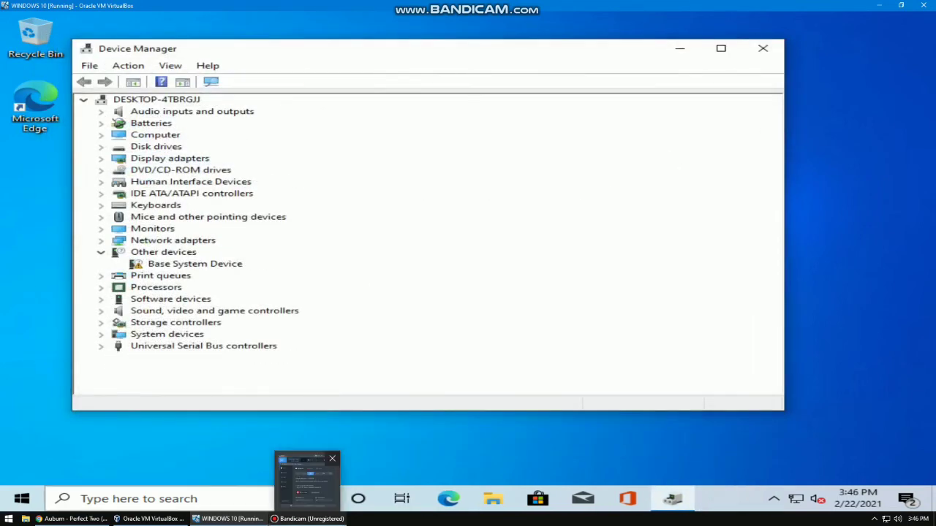
{"action": "left_click", "coordinate": [307, 481]}
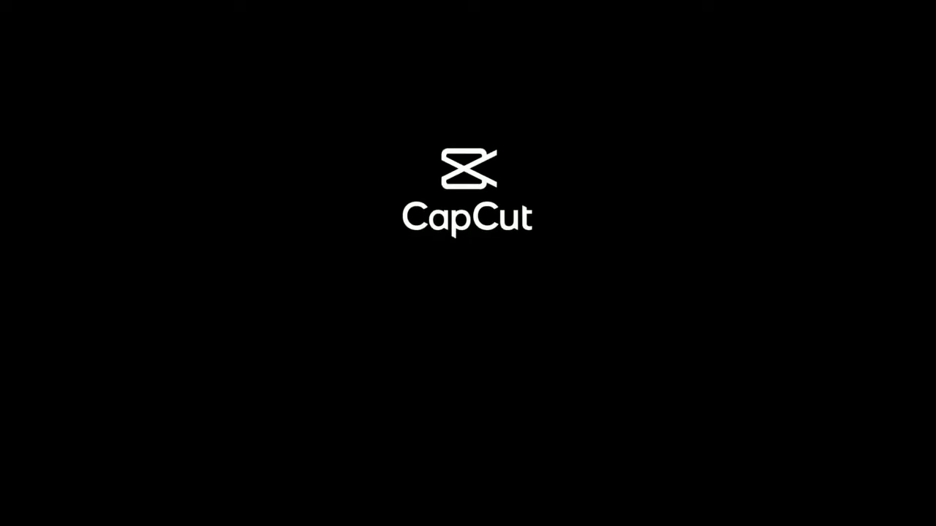